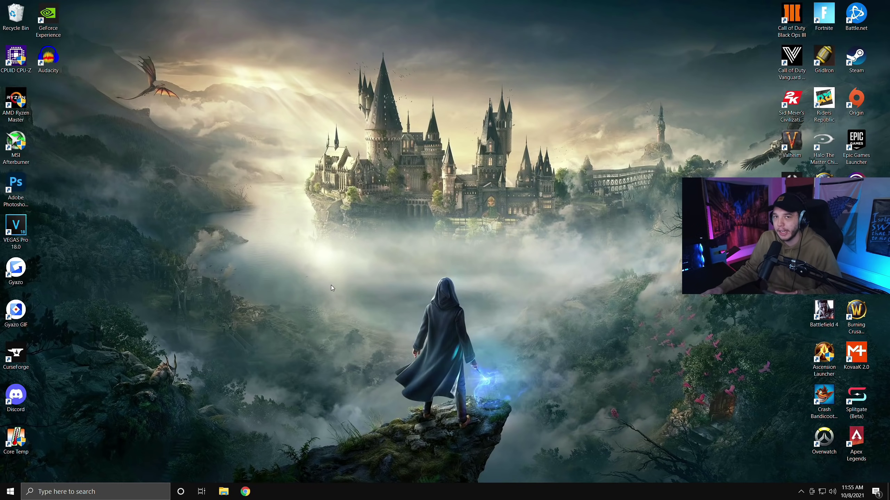
Open adv_options.ini from Documents > Call of Duty Modern Warfare > players in File Explorer
left_click(224, 491)
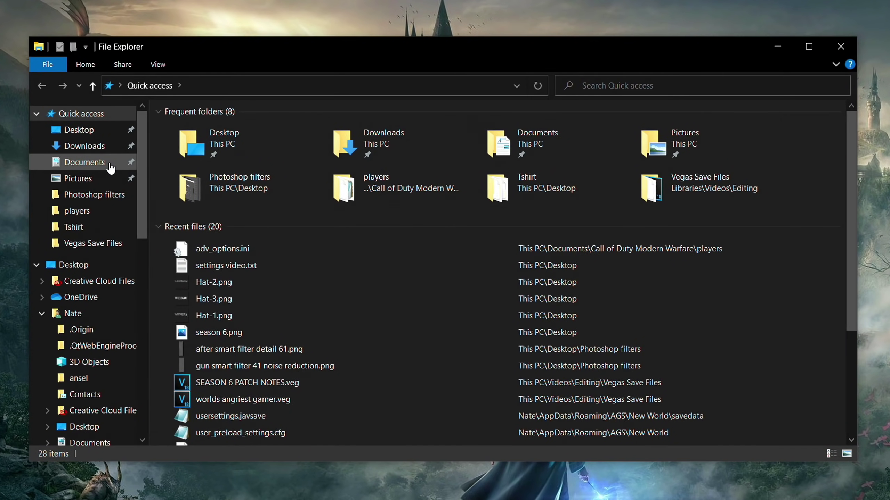
left_click(110, 165)
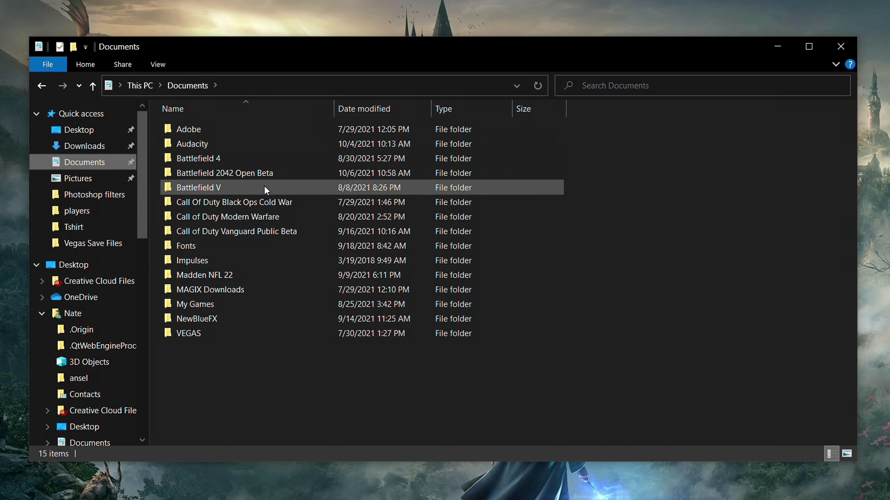
mouse_move(285, 220)
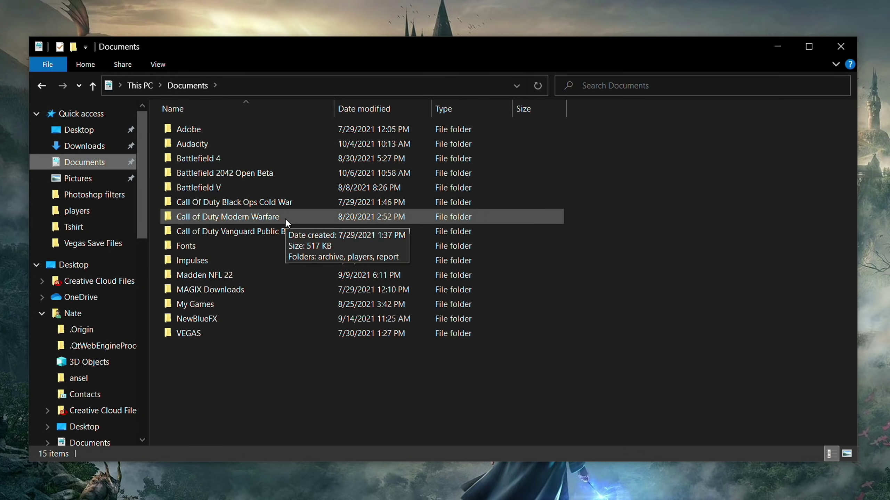
double_click(285, 220)
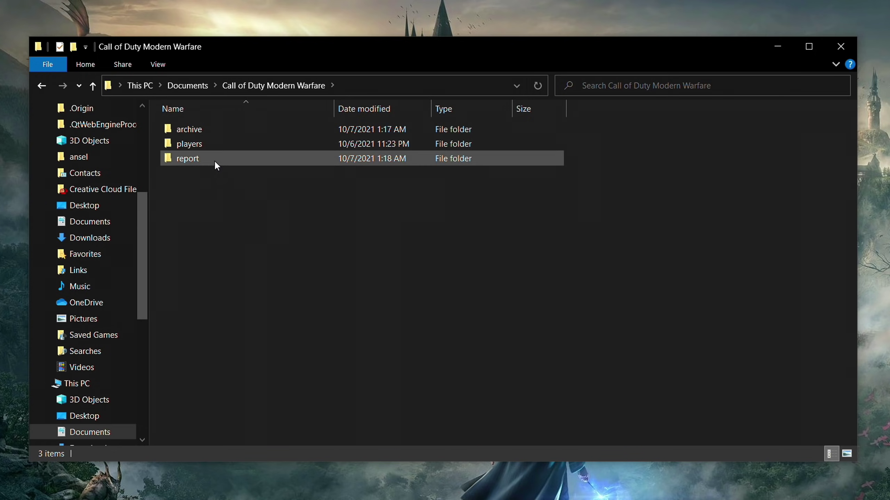
double_click(224, 143)
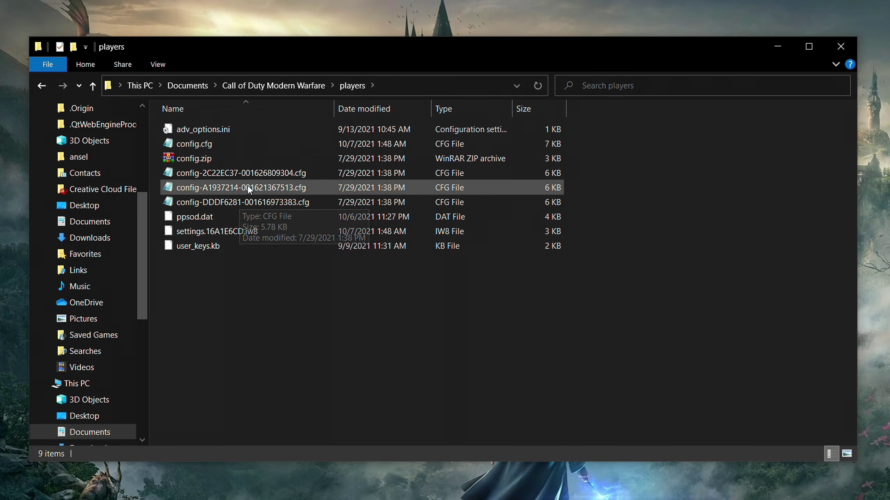
double_click(253, 131)
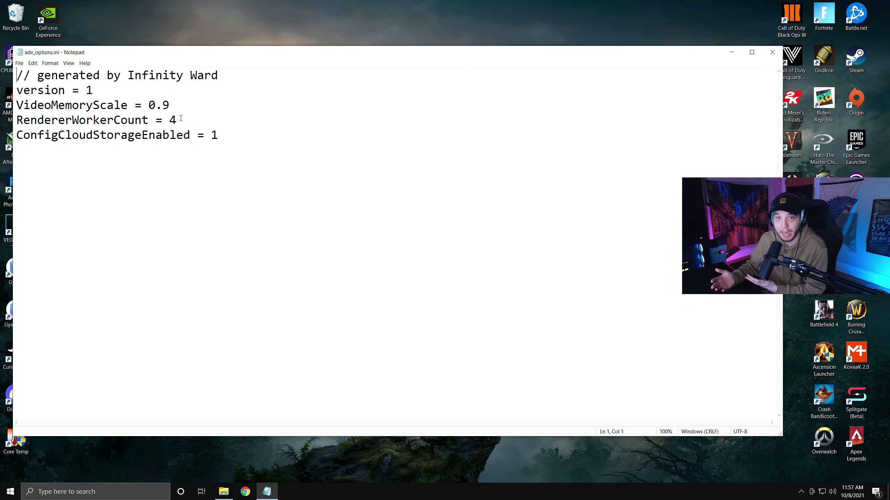
Save adv_options.ini with VideoMemoryScale 0.9 and RendererWorkerCount 4, then close Notepad
left_click(21, 64)
left_click(35, 99)
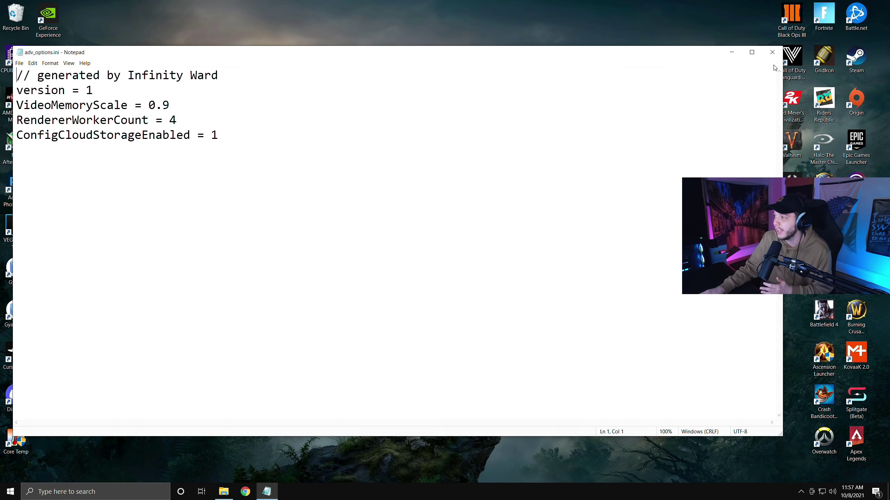
left_click(772, 52)
Close File Explorer, disable Chrome background apps with hardware acceleration kept on, then close Chrome
left_click(641, 88)
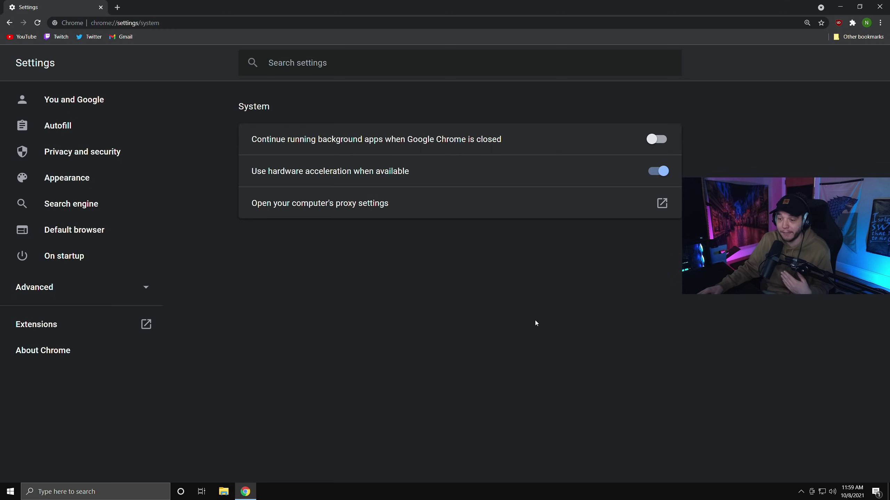
left_click(64, 292)
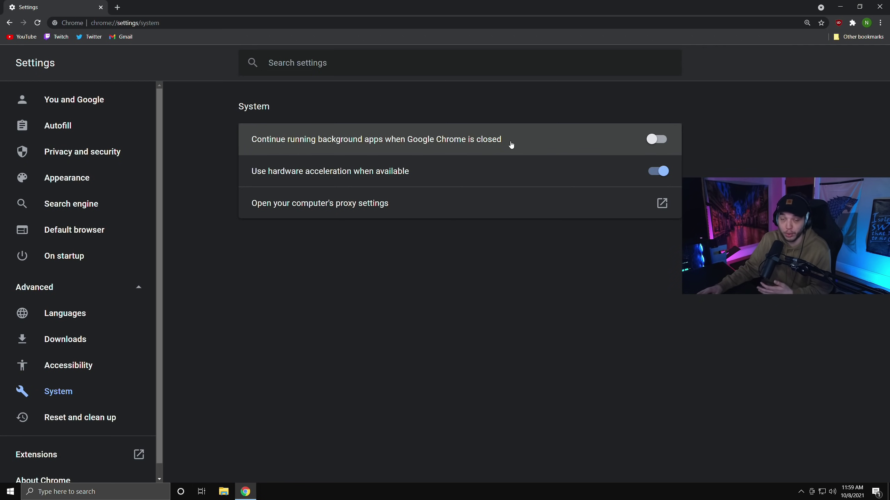
left_click(880, 7)
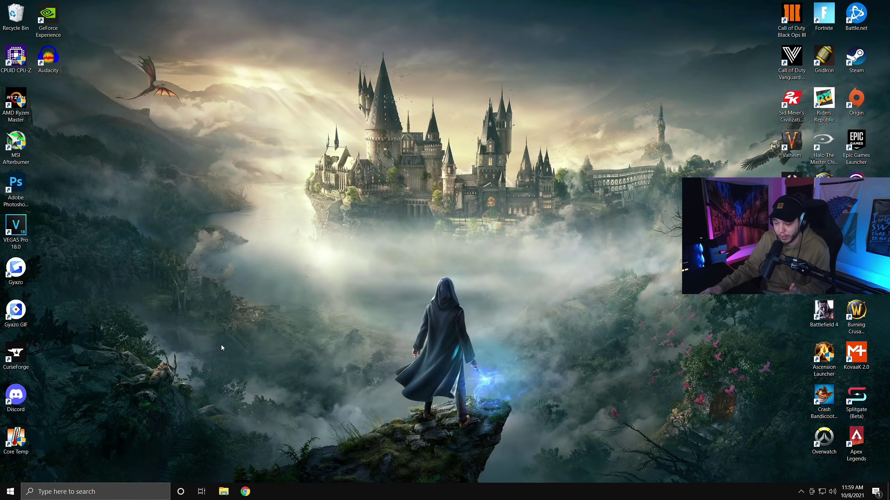
Turn 'Let apps run in the background' Off via the 'background app' search, then close Settings
left_click(112, 488)
type("back")
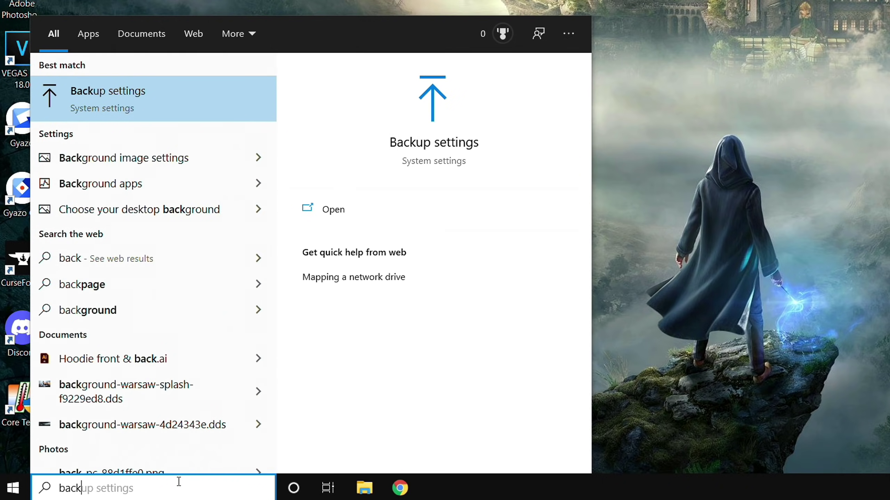
type("ground app")
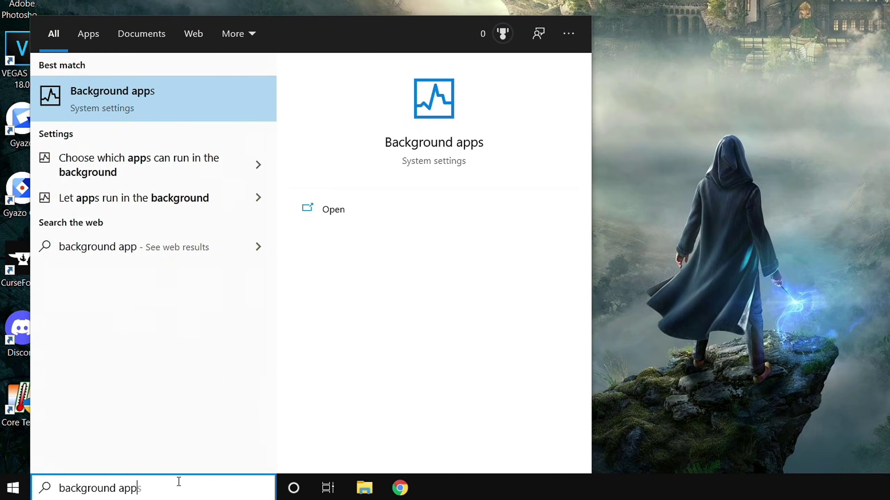
key("Return")
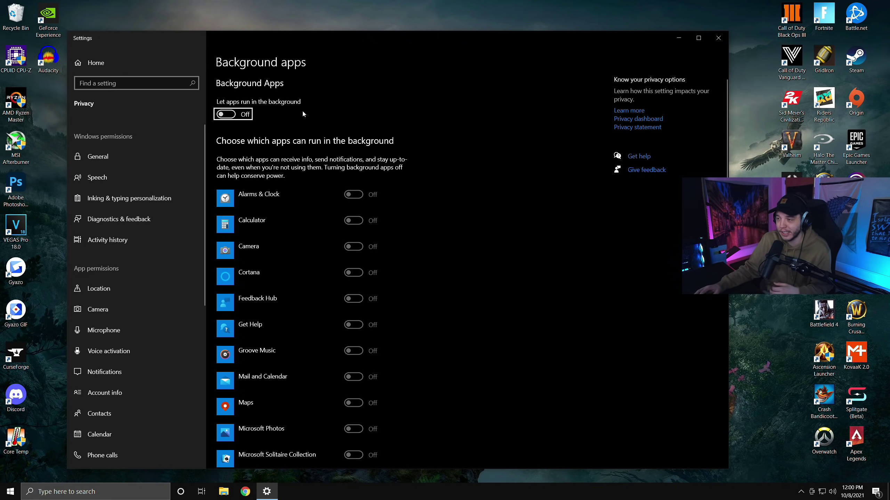
left_click(718, 37)
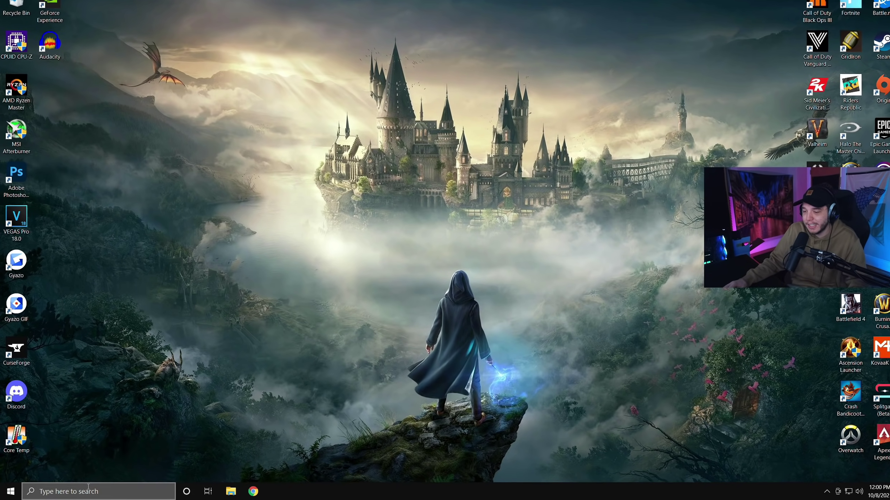
Enable Game Mode and hardware-accelerated GPU scheduling in Graphics settings, then close Settings
left_click(85, 490)
type("game mode")
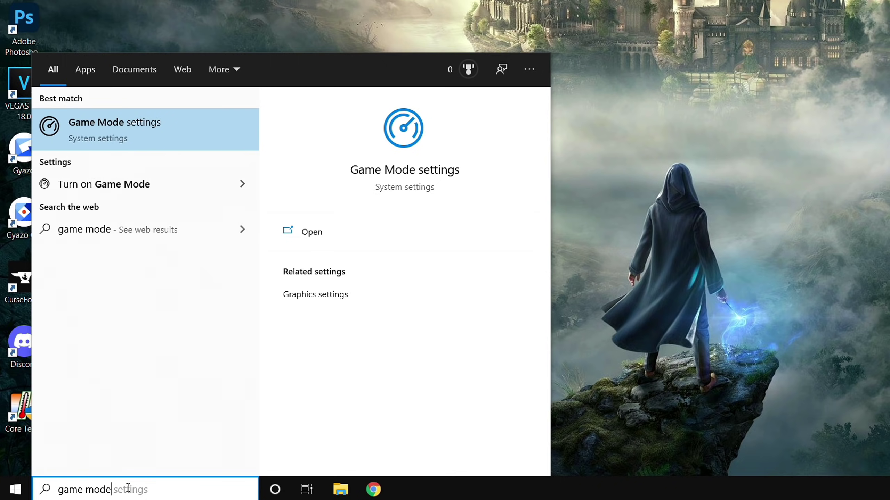
key("Return")
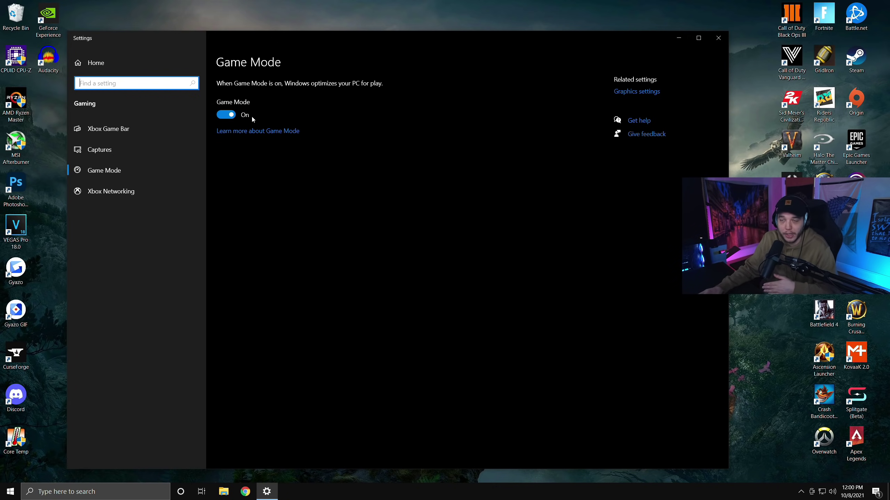
left_click(638, 91)
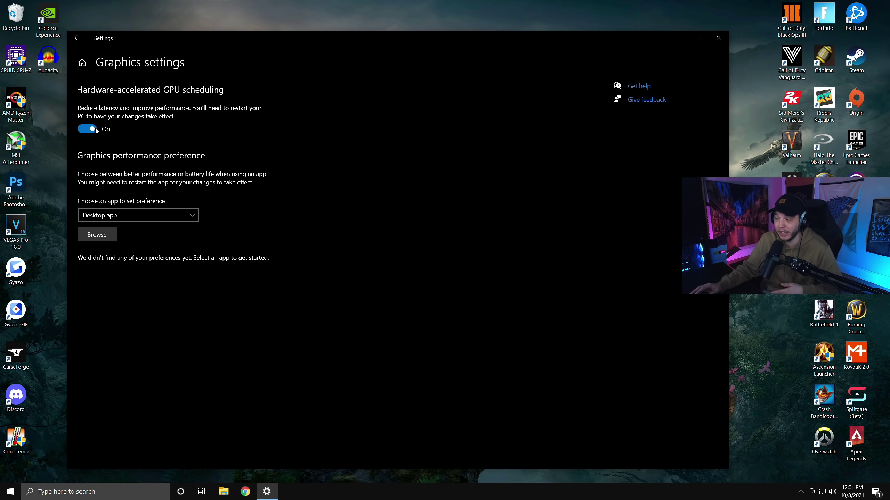
left_click(718, 37)
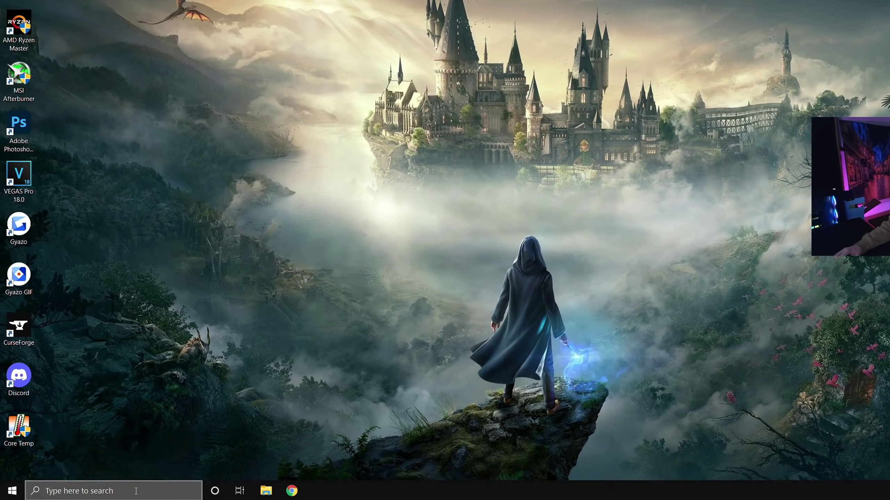
Leave Enhance pointer precision unchecked in Mouse Properties' Pointer Options, then close mouse settings
left_click(118, 491)
type("mouse")
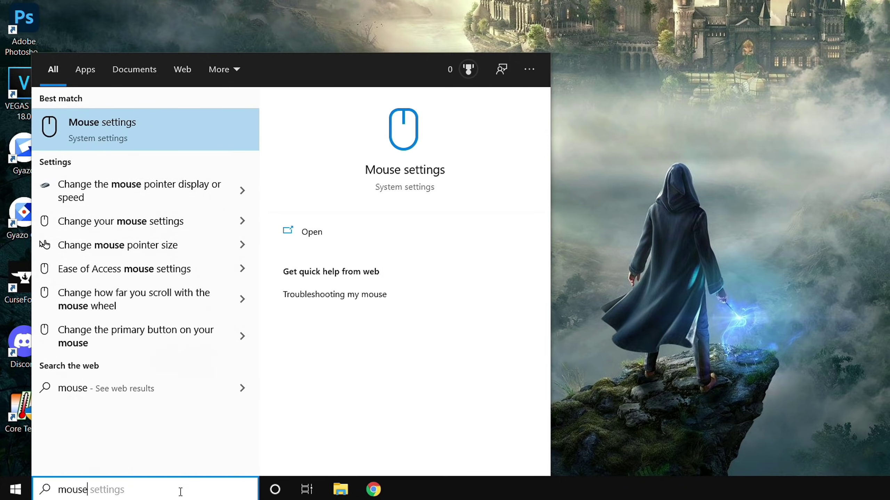
key("Return")
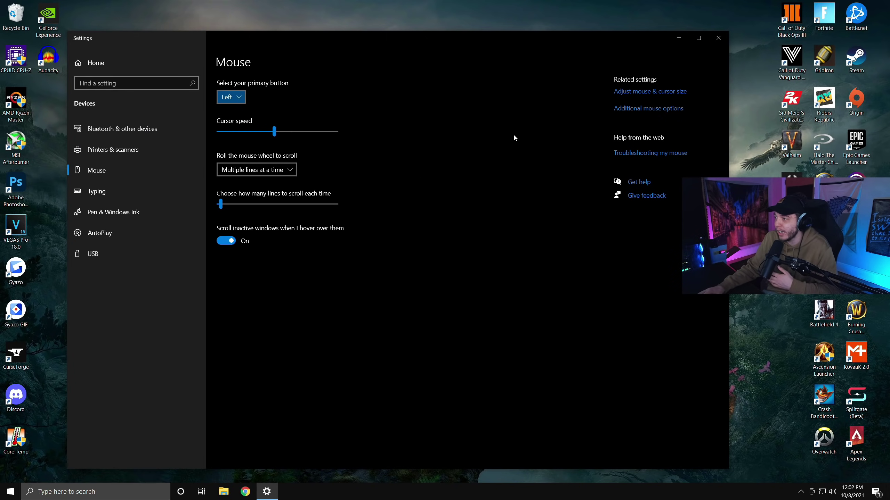
left_click(636, 112)
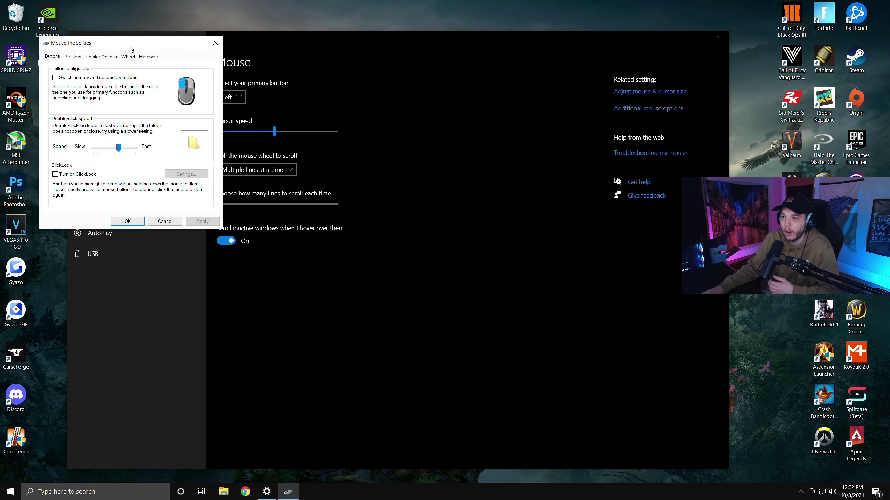
left_click(108, 57)
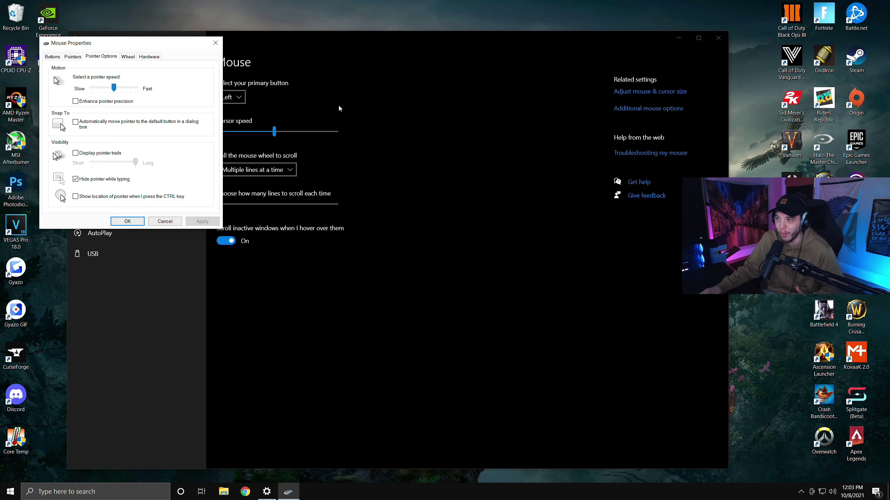
left_click(216, 43)
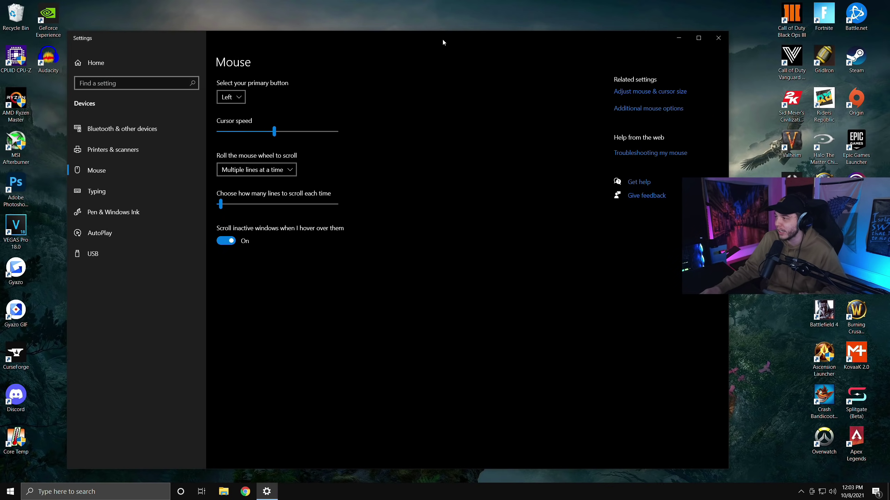
left_click(718, 38)
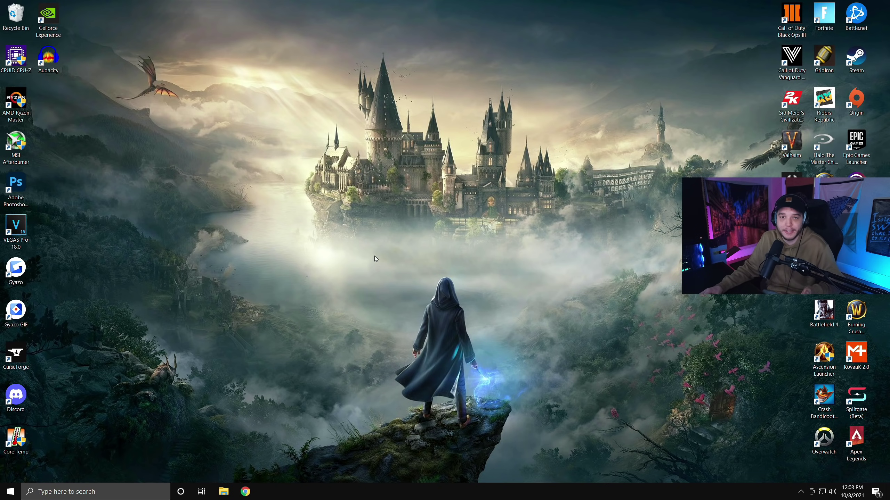
Launch NVIDIA Control Panel from the desktop menu and scroll through Manage 3D Settings
right_click(370, 267)
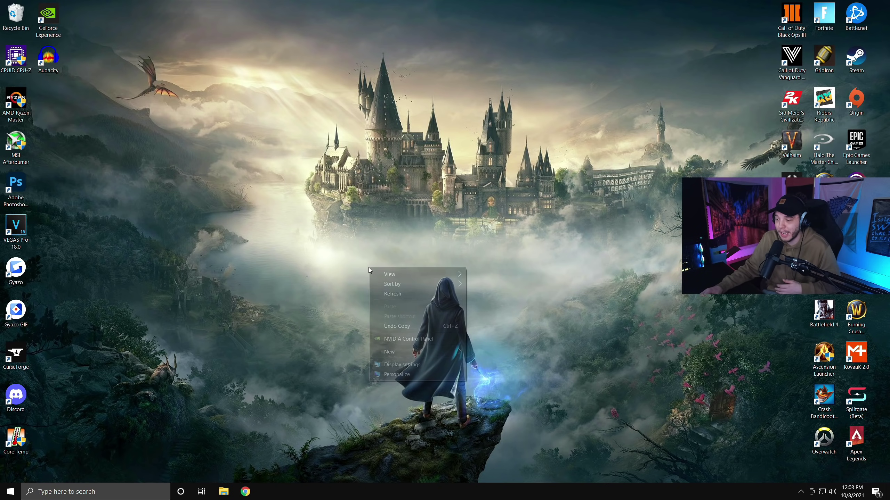
left_click(434, 339)
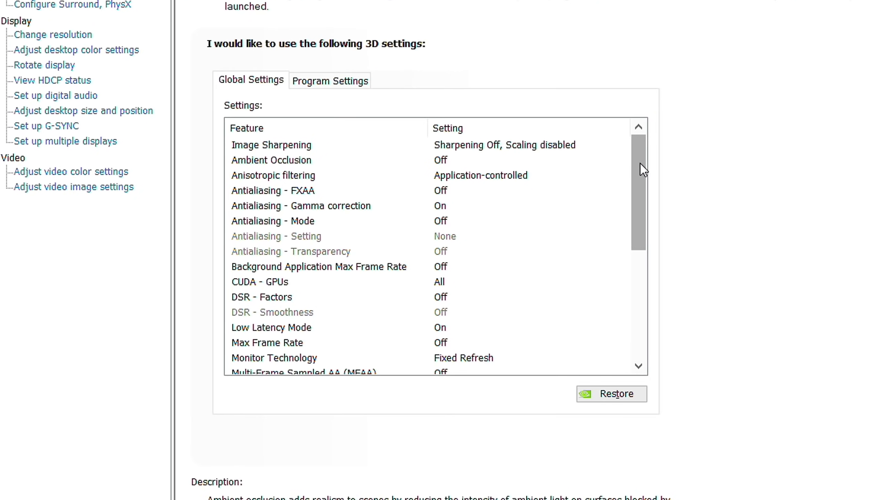
left_click_drag(641, 164, 642, 298)
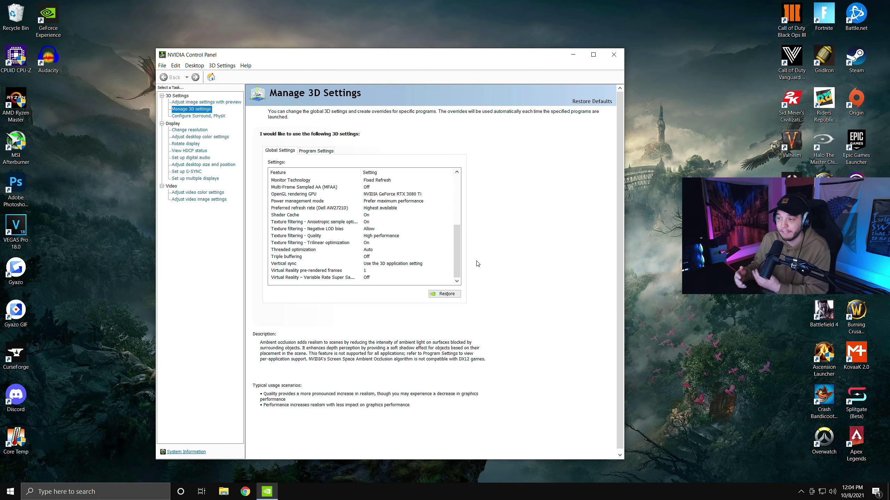
left_click_drag(456, 253, 451, 204)
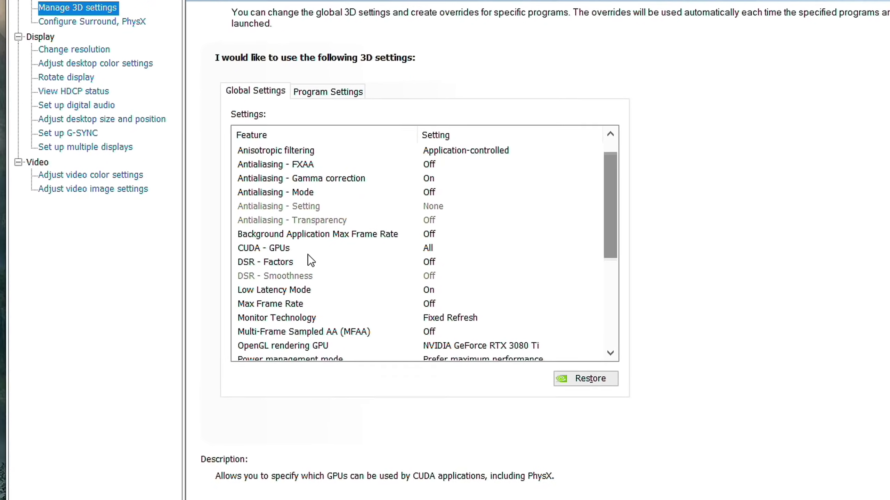
Leave DSR - Factors Off and go to the Change resolution page
left_click(443, 269)
left_click(444, 269)
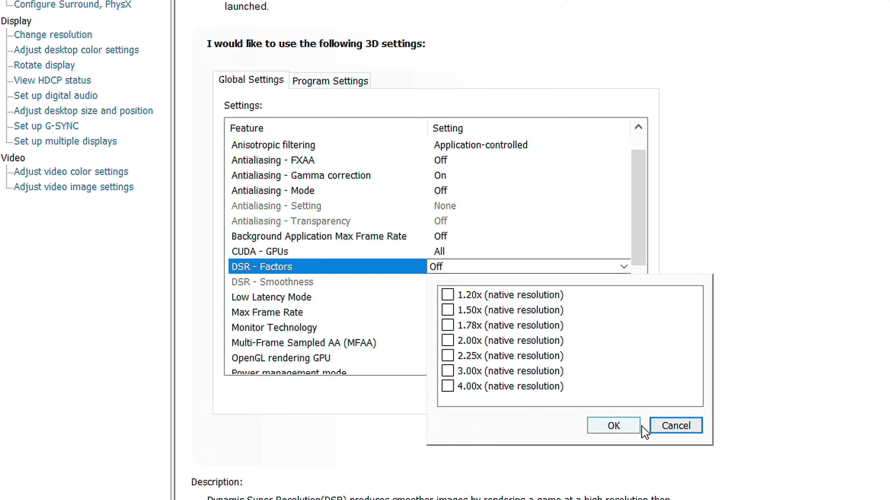
left_click(669, 434)
left_click(71, 36)
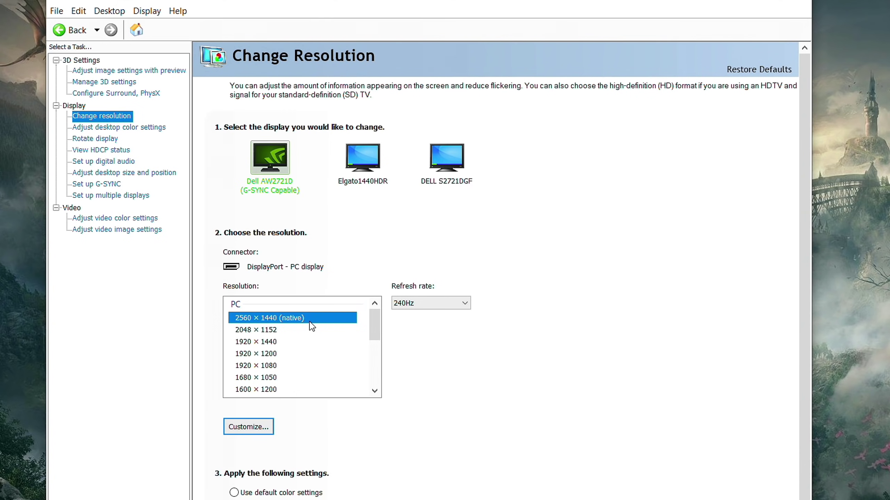
Keep 2560 × 1440 at 240Hz with Full output dynamic range, then close NVIDIA Control Panel
left_click(420, 307)
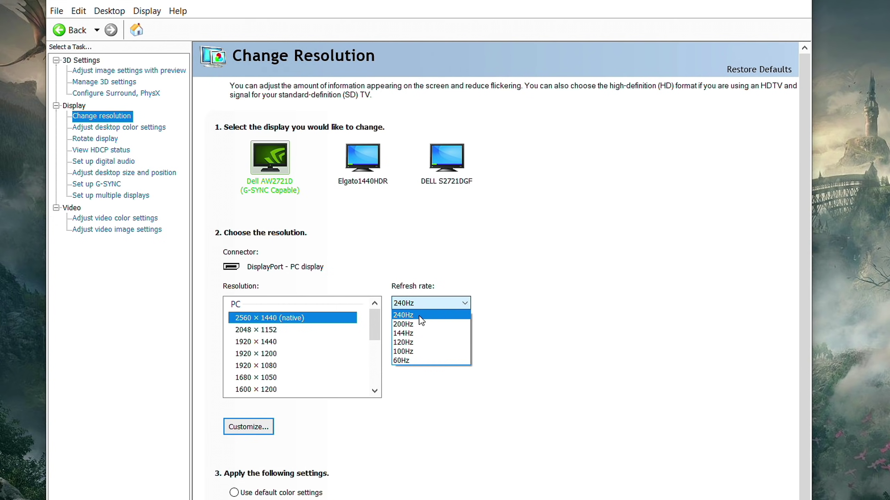
left_click(420, 304)
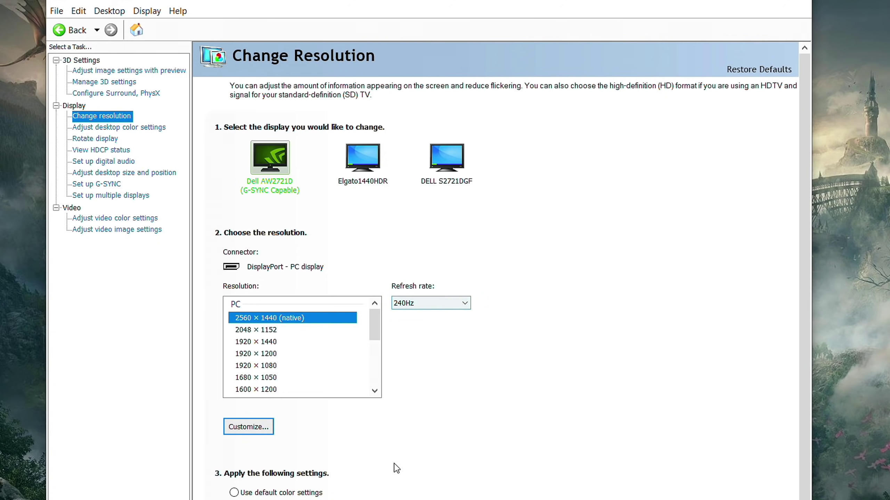
scroll(402, 467, "down", 4)
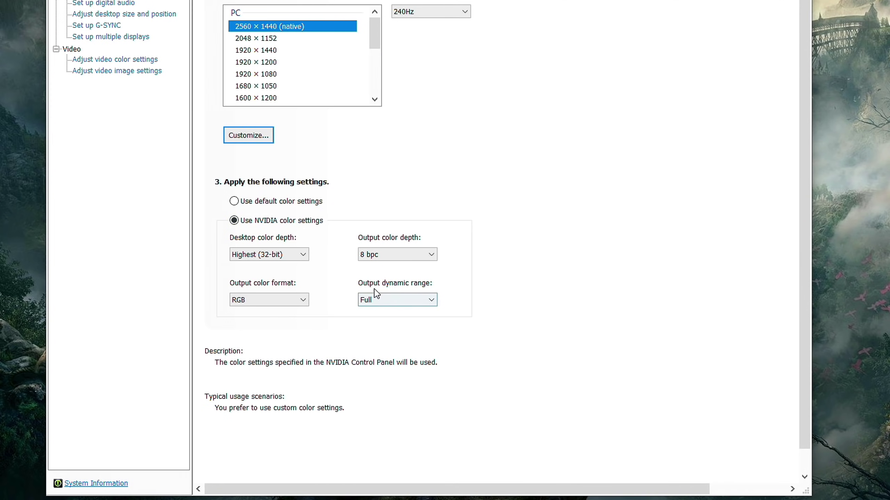
left_click(386, 300)
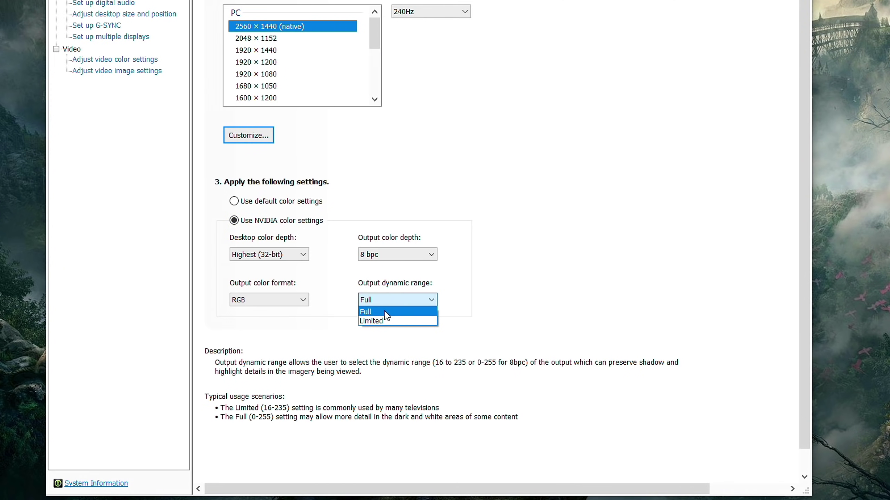
left_click(499, 289)
scroll(526, 298, "down", 1)
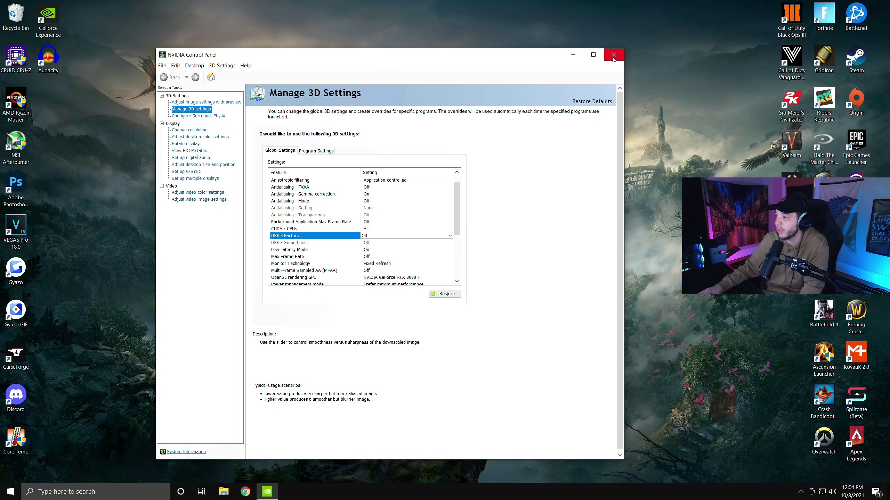
left_click(613, 56)
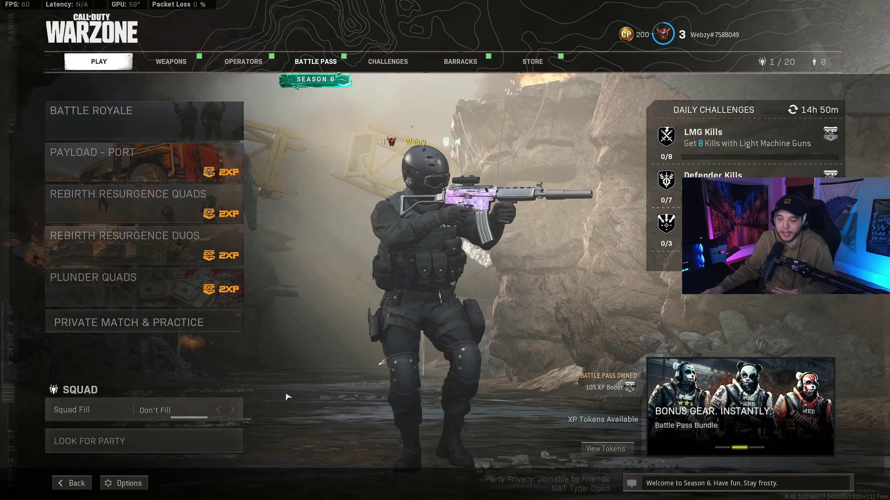
Open Warzone's Keyboard & Mouse options and expand the Advanced ADS Mouse Sensitivity settings
left_click(137, 483)
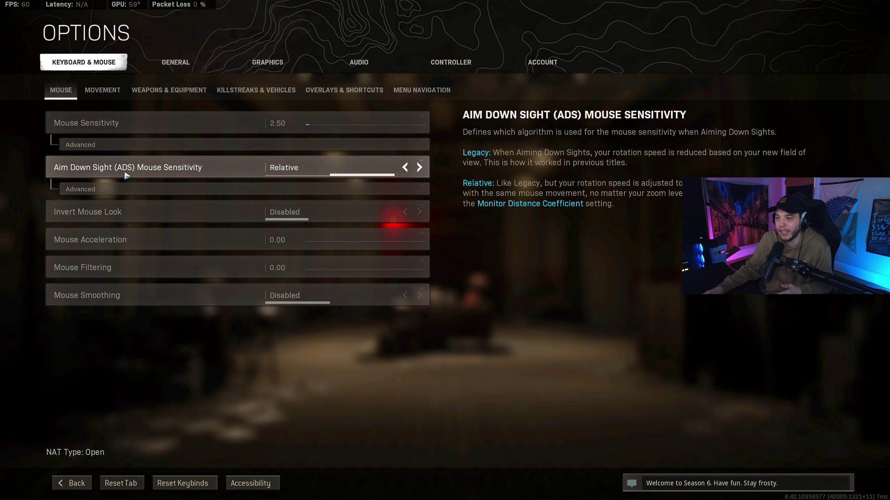
left_click(174, 191)
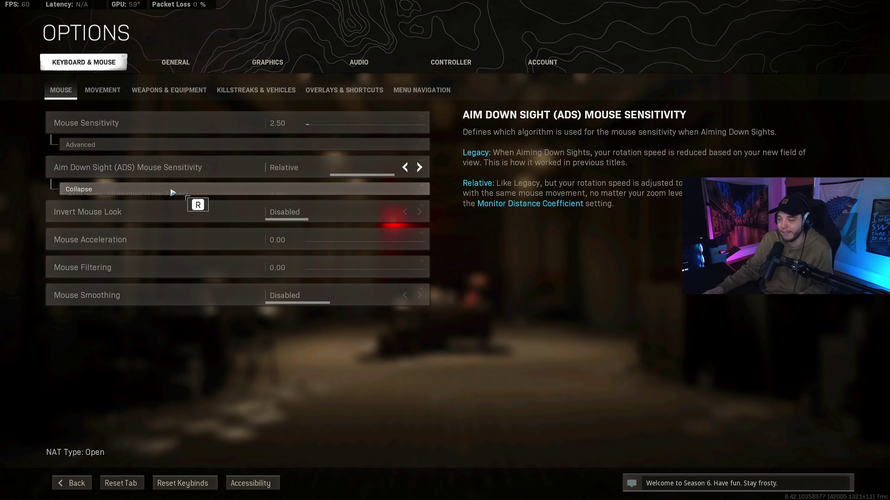